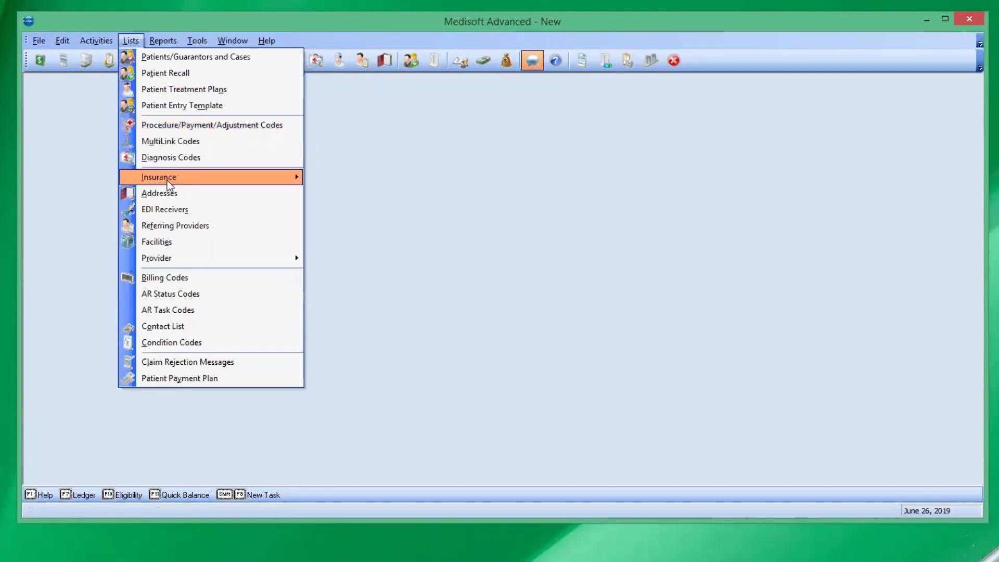
Check the insurance carrier list and the empty diagnosis code list.
mouse_move(167, 182)
left_click(324, 173)
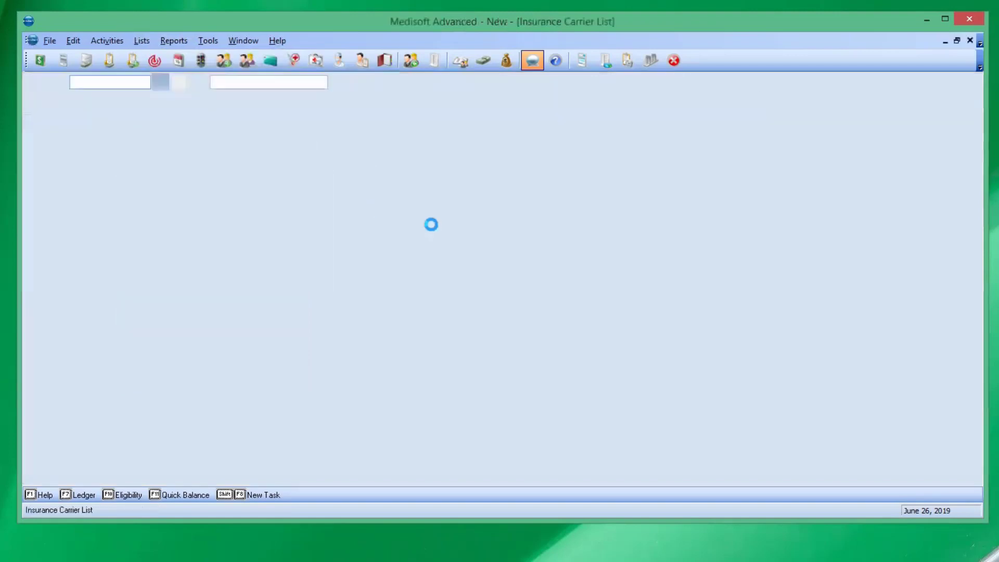
left_click(969, 40)
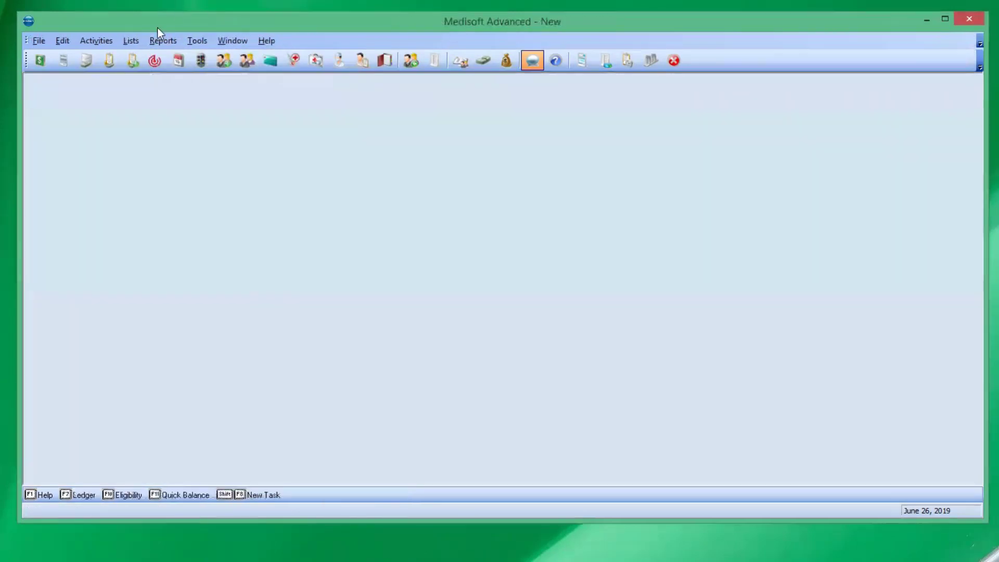
left_click(130, 40)
left_click(160, 157)
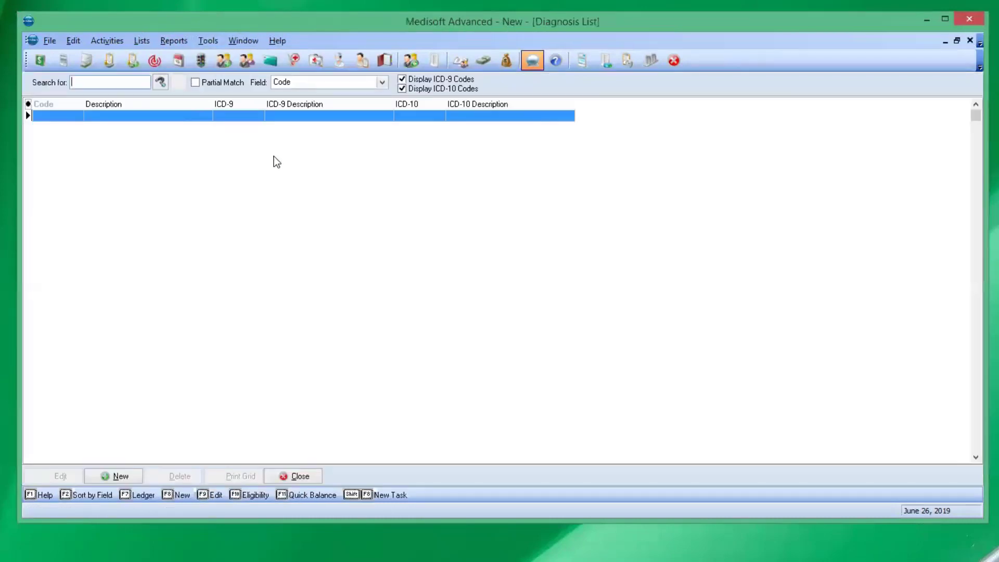
left_click(969, 40)
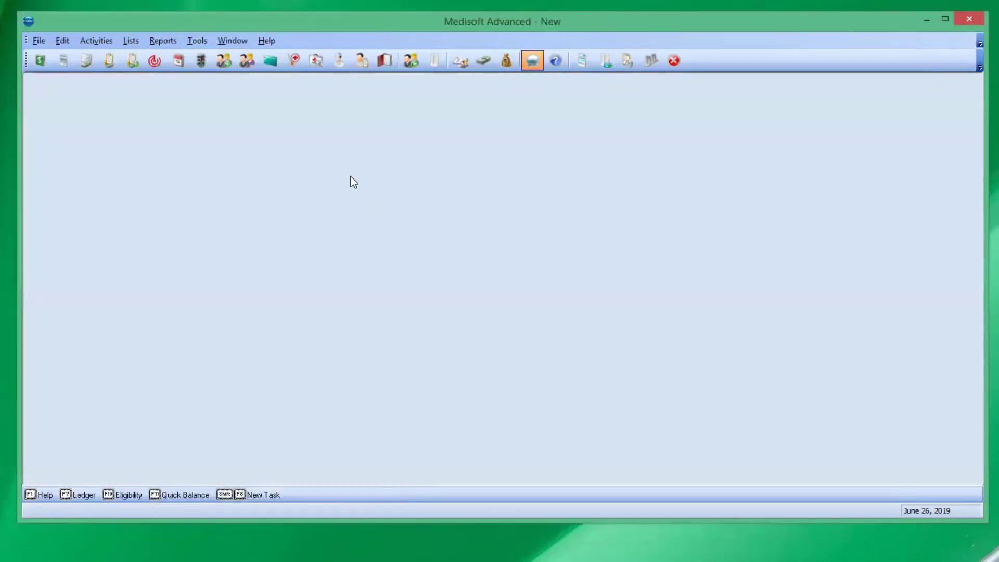
Cancel the Open Practice dialog and exit Medisoft Advanced.
left_click(43, 42)
left_click(67, 58)
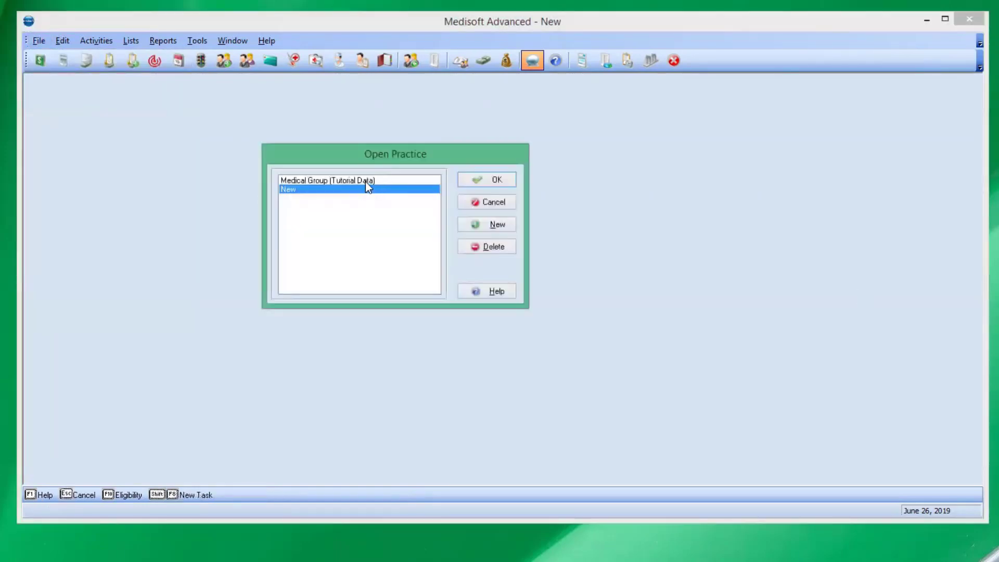
left_click_drag(389, 166, 451, 166)
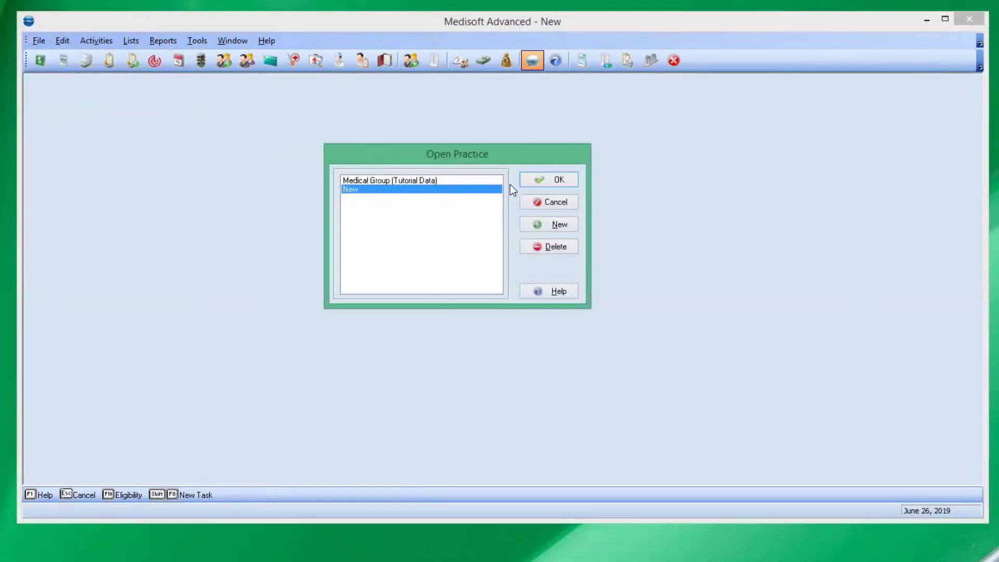
left_click(569, 203)
left_click(967, 18)
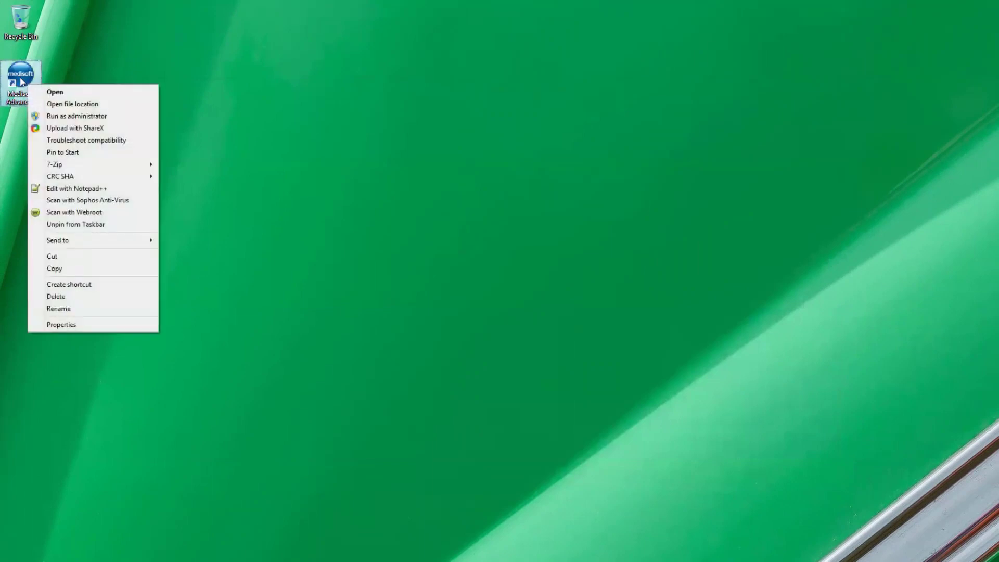
Go to the shortcut's file location, C:\Medisoft\BIN, and scroll down toward MediUtils.
left_click(93, 106)
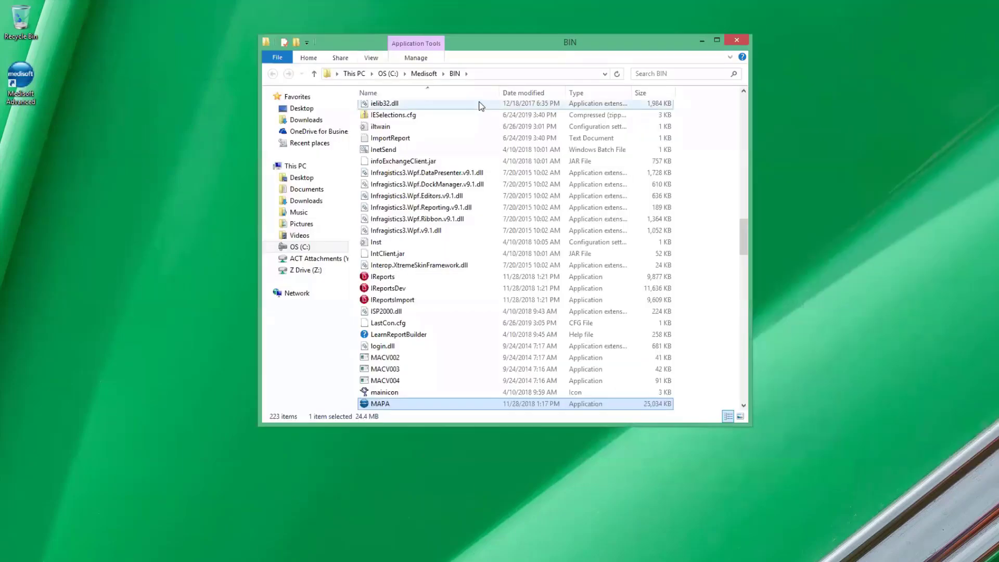
left_click(694, 216)
scroll(454, 235, "down", 9)
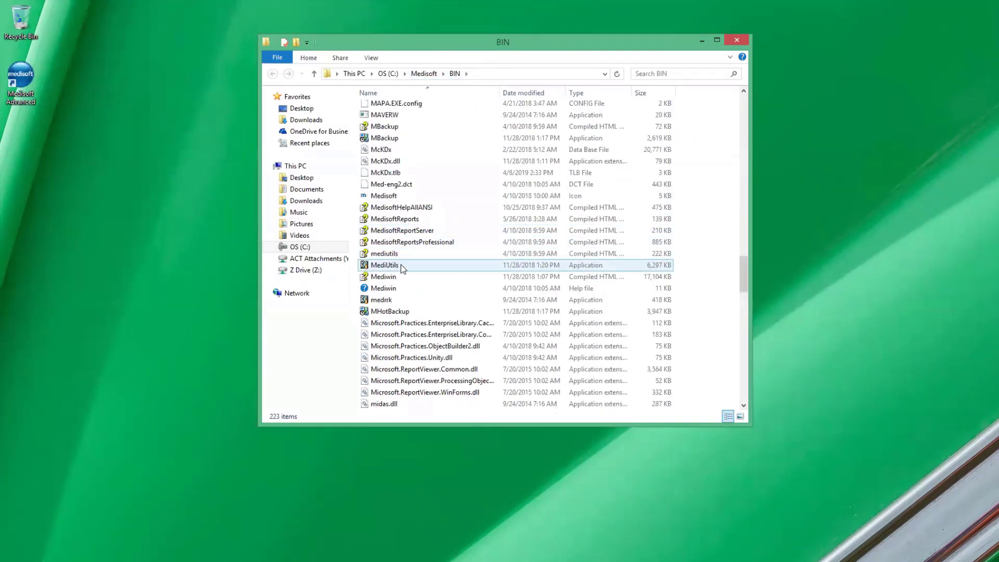
Launch MediUtils and select the Medical Group (Tutorial Data) practice.
double_click(396, 267)
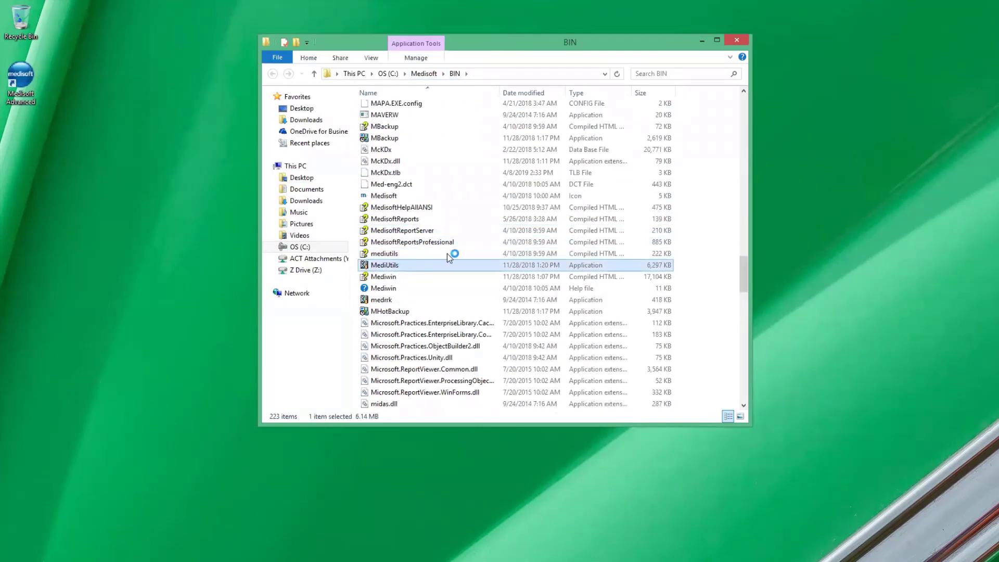
left_click(702, 40)
left_click_drag(548, 229, 535, 136)
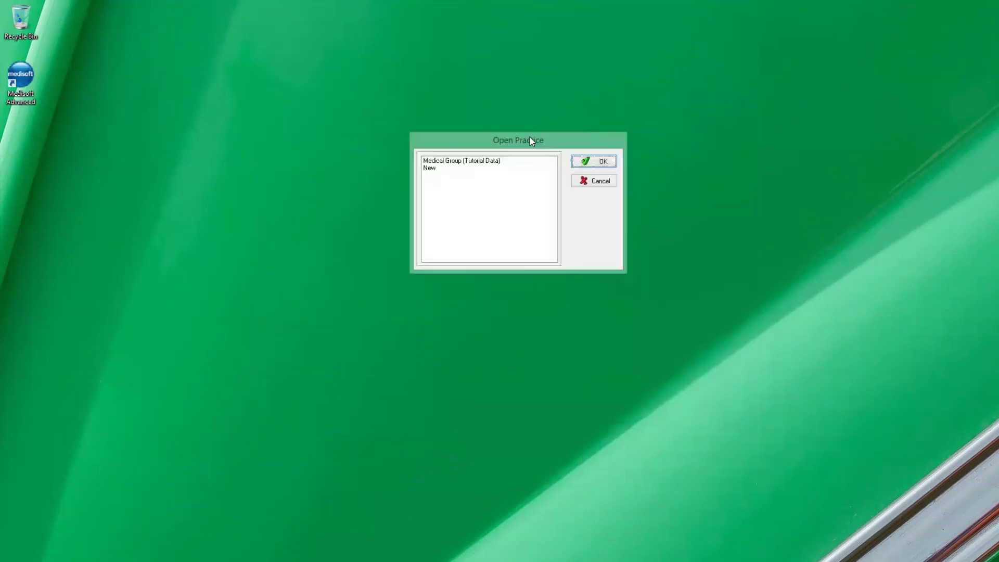
left_click(491, 161)
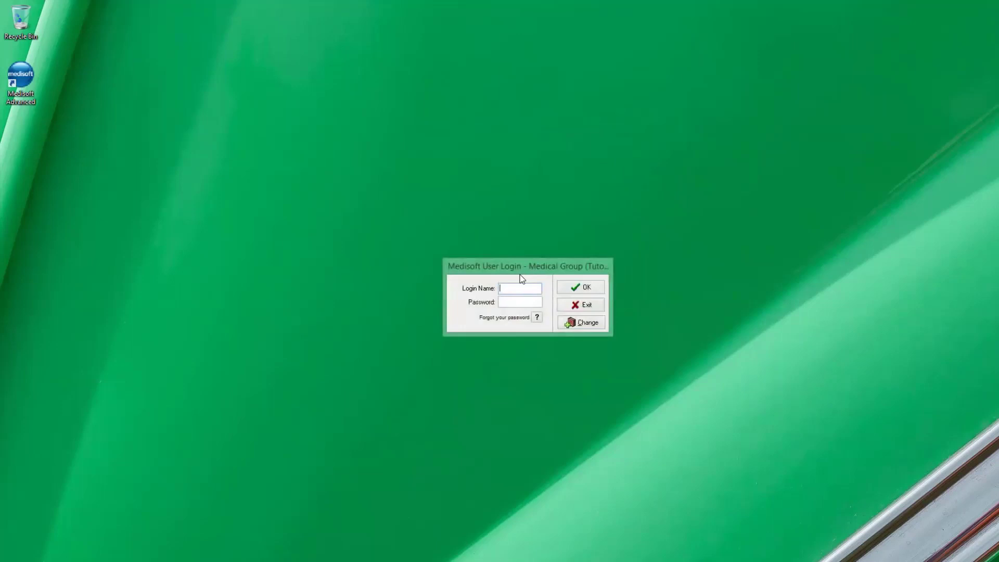
Log in as SYSTEM, re-entering the password after an invalid-password error.
type("SYSTEM")
key("Tab")
type("*************")
key("Return")
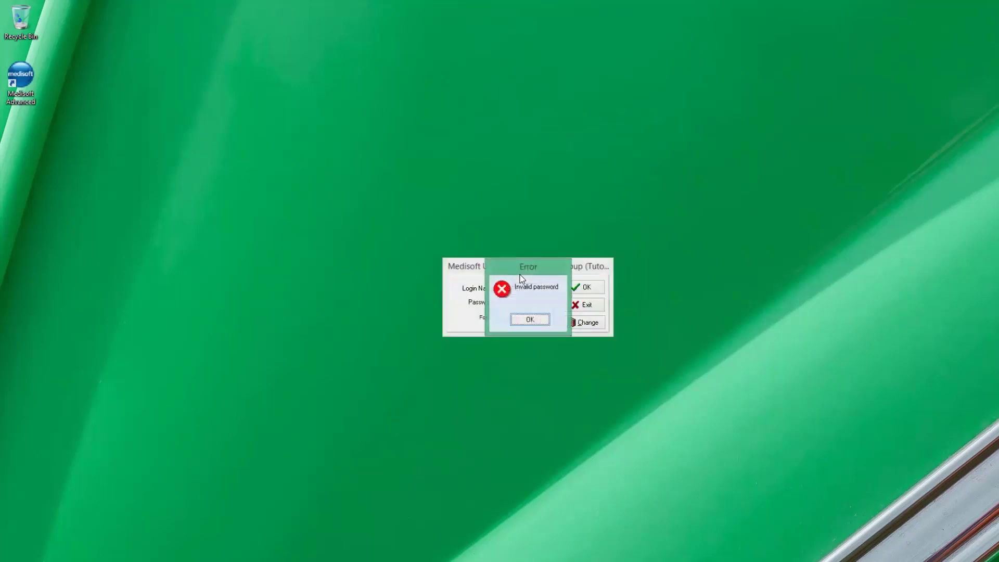
left_click(534, 318)
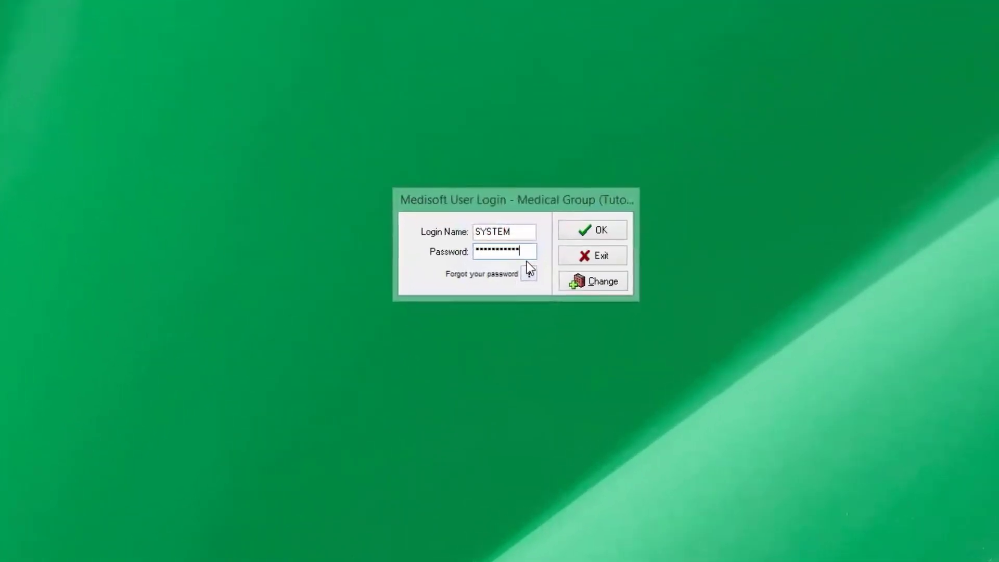
key("BackSpace")
key("BackSpace")
key("BackSpace")
key("BackSpace")
key("BackSpace")
key("BackSpace")
key("BackSpace")
key("BackSpace")
key("BackSpace")
key("BackSpace")
key("BackSpace")
key("BackSpace")
key("BackSpace")
type("*************")
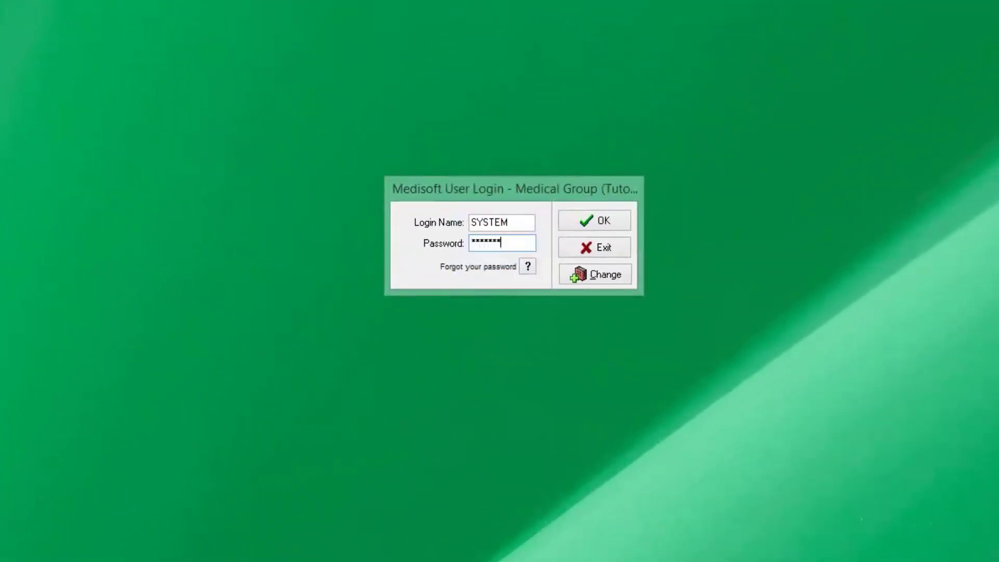
key("Return")
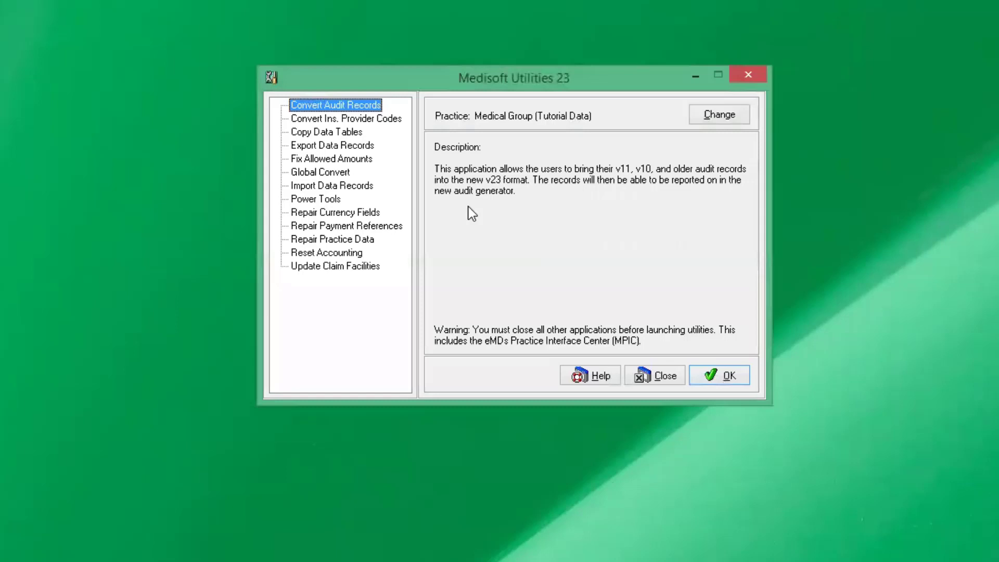
Open the Export Data Records tool, choosing Continue w/o Backup.
left_click(358, 145)
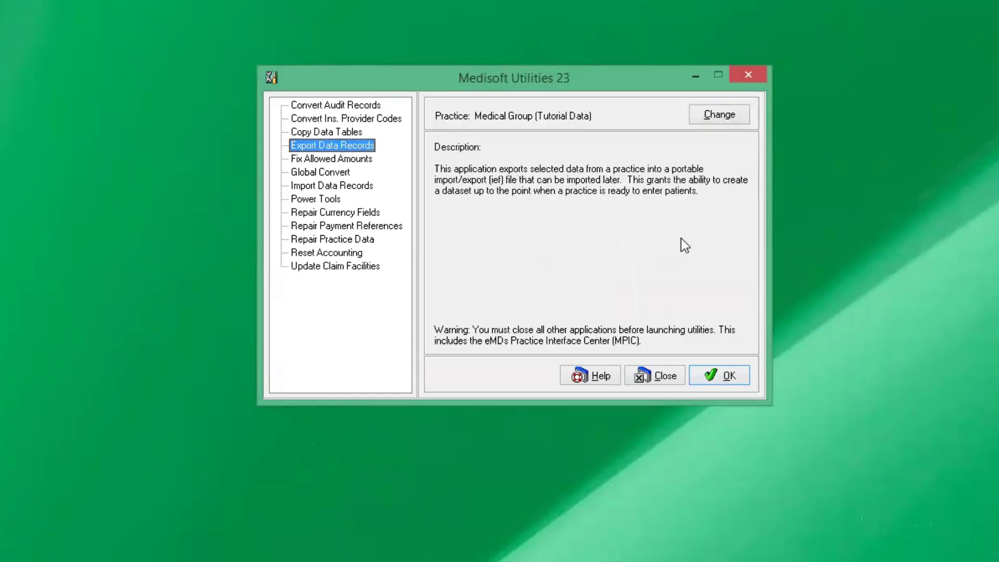
left_click(717, 377)
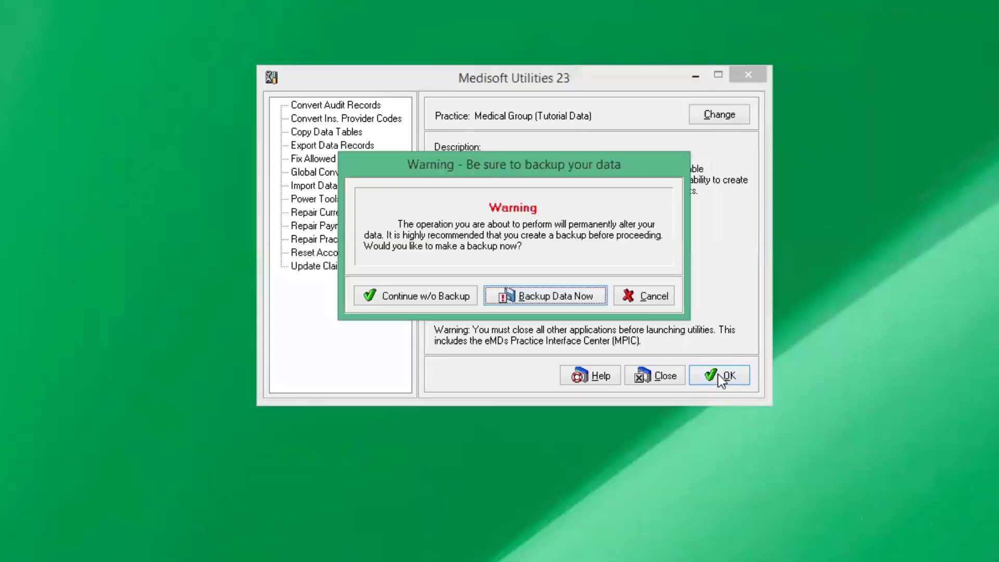
left_click(430, 291)
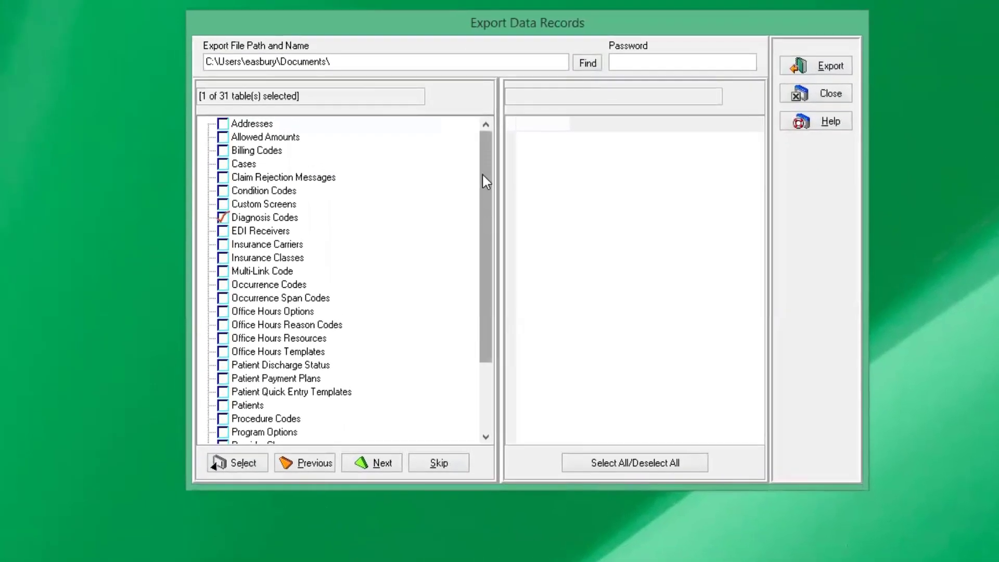
Check Diagnosis Codes and Insurance Carriers for export, selecting all 9 carrier records.
left_click(222, 218)
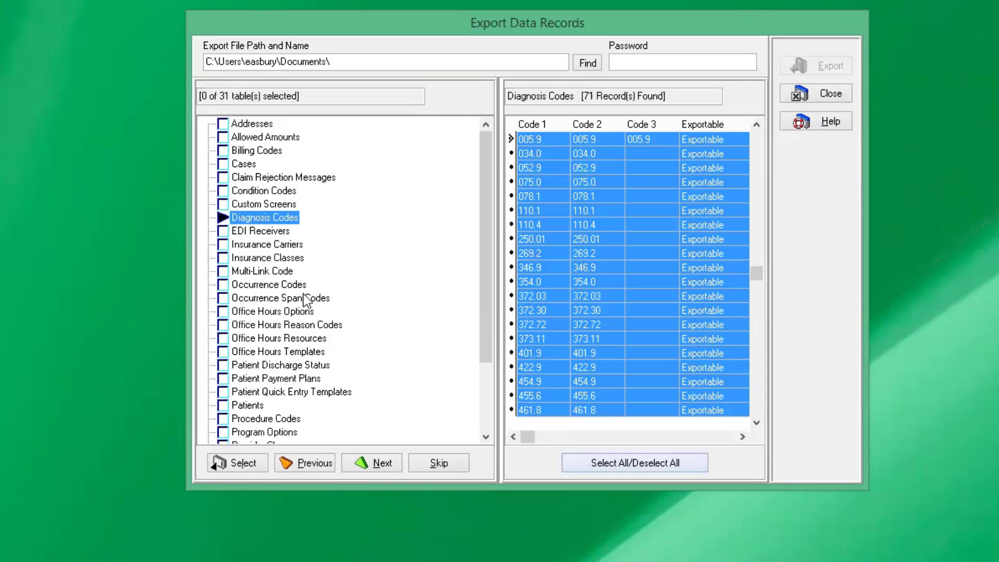
left_click(222, 218)
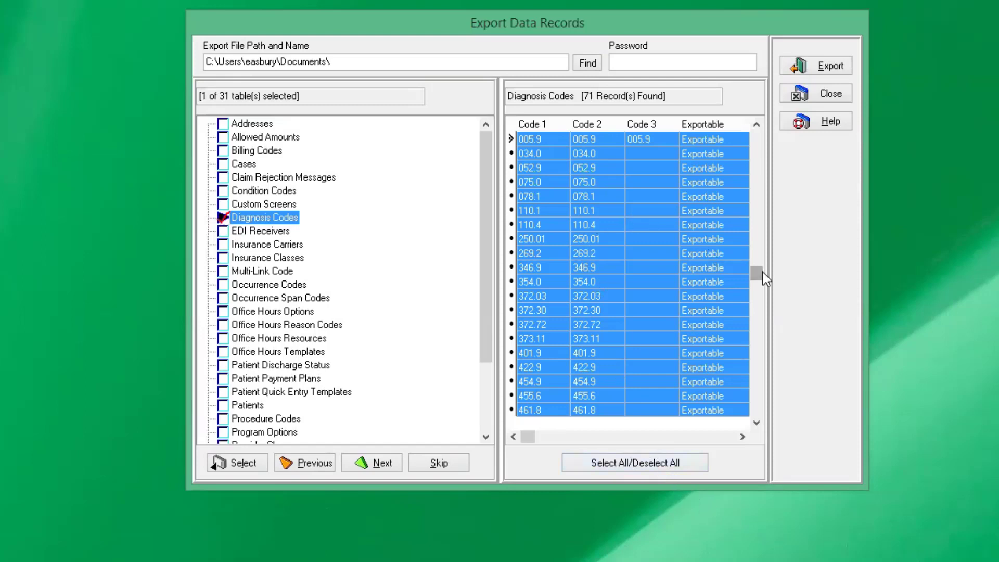
left_click_drag(761, 272, 768, 155)
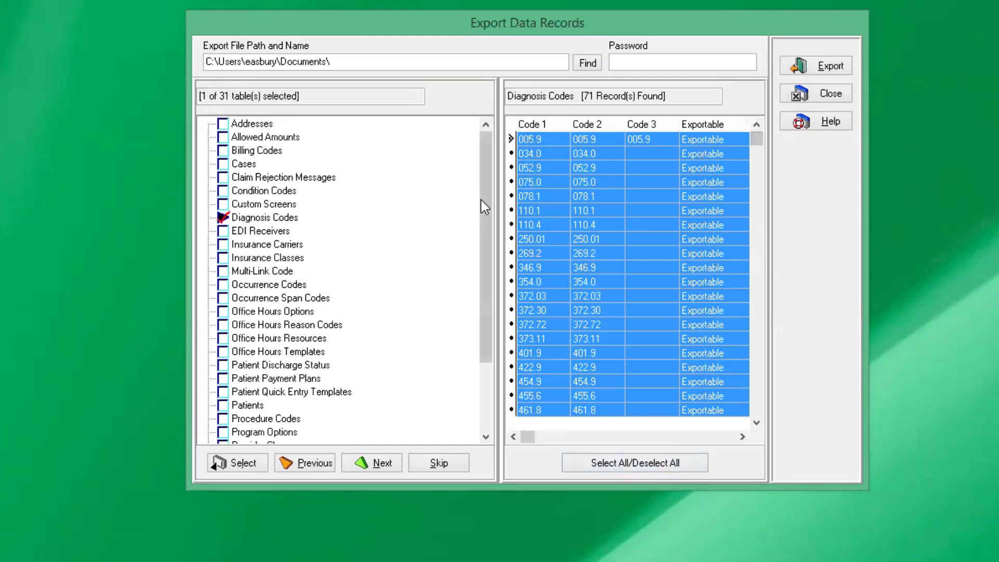
left_click(223, 245)
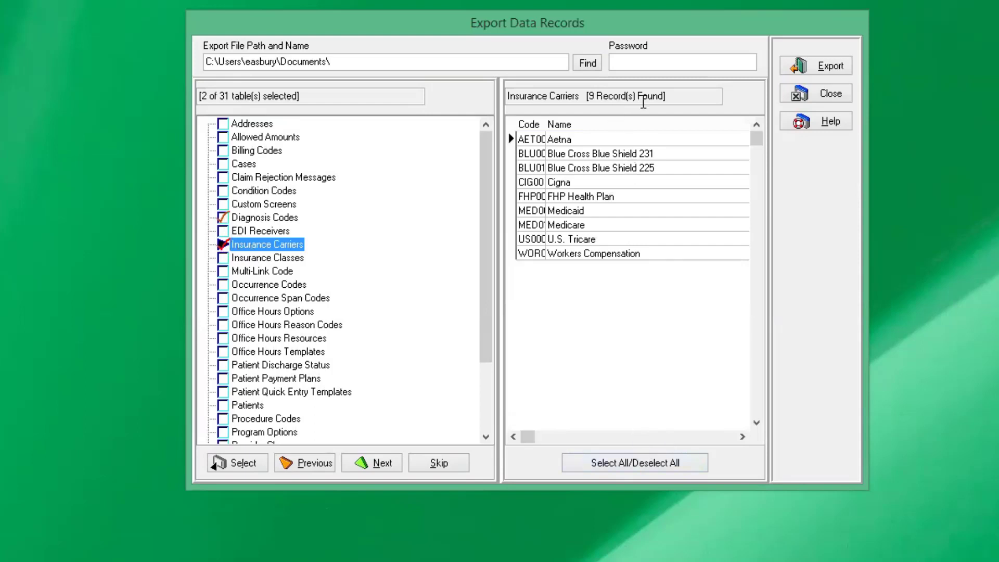
left_click(633, 459)
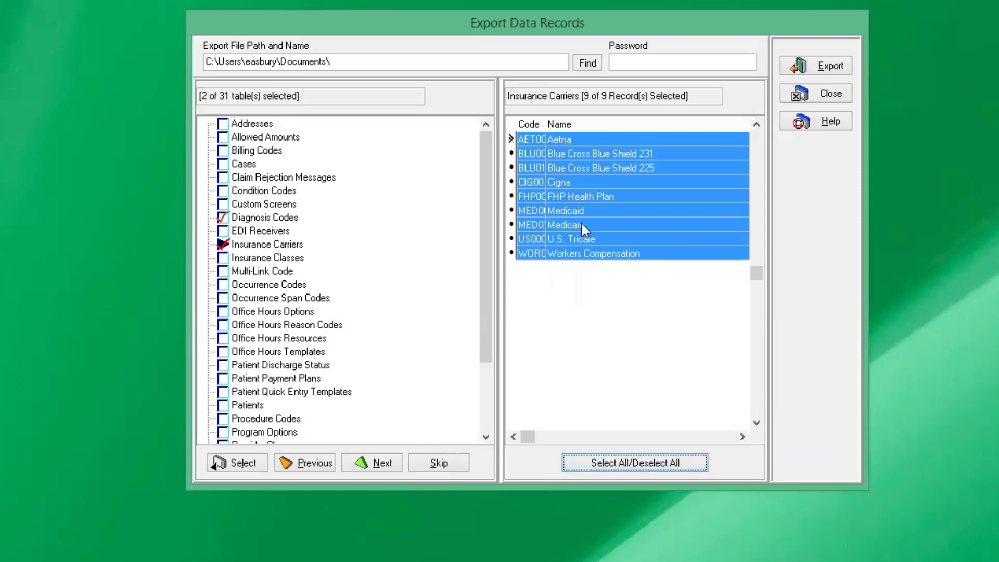
Set the export file to 'Export Tables' on the Desktop.
left_click(586, 62)
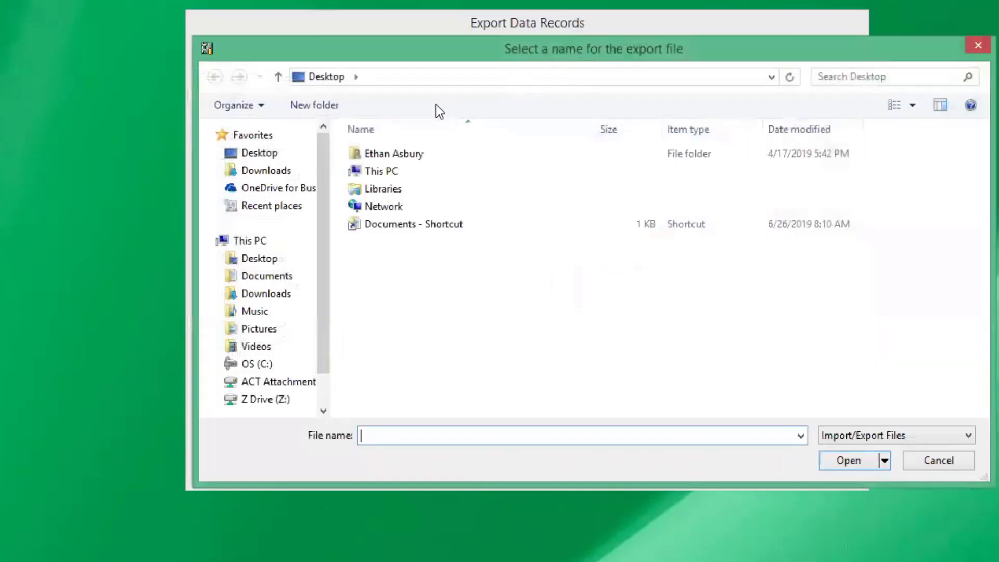
left_click(270, 156)
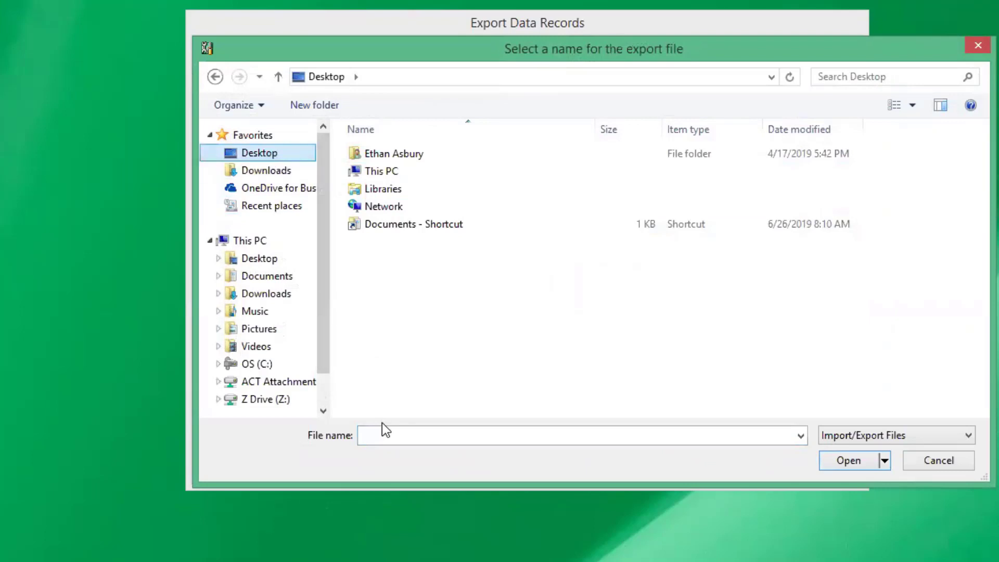
left_click(392, 435)
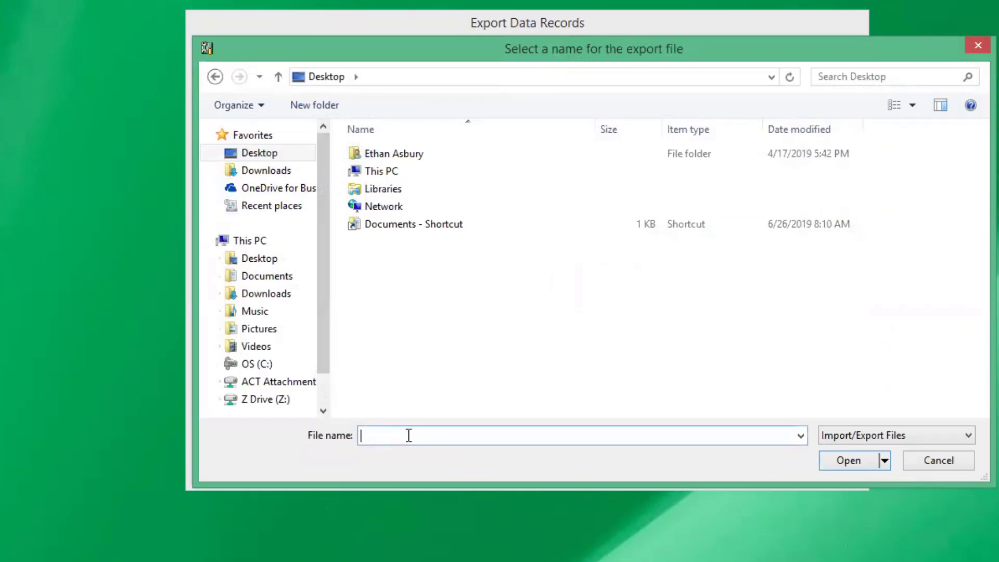
type("Export Tables")
left_click(843, 461)
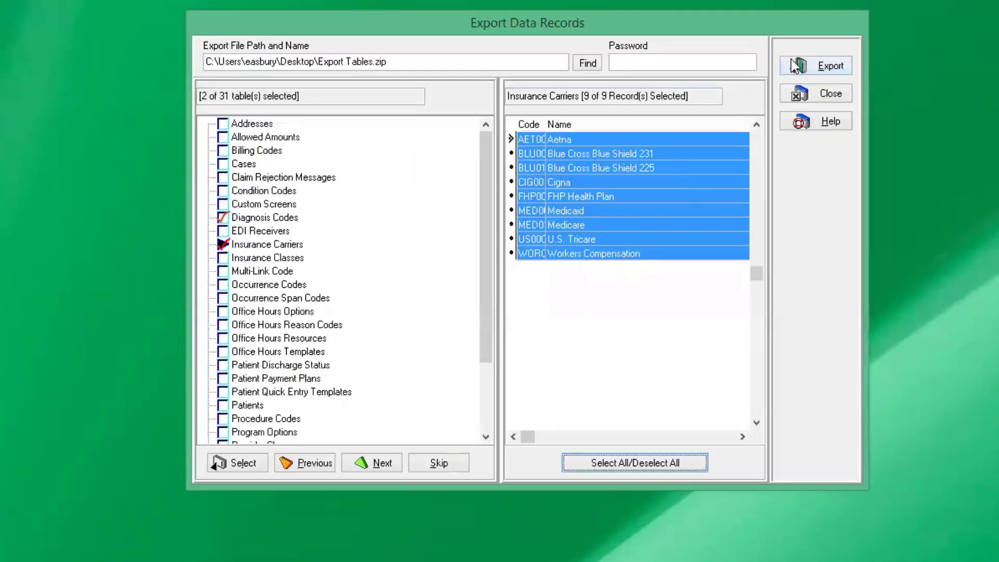
Run the export (MWDIA 71, MWINS 9), then dismiss the report and completion message.
left_click(805, 69)
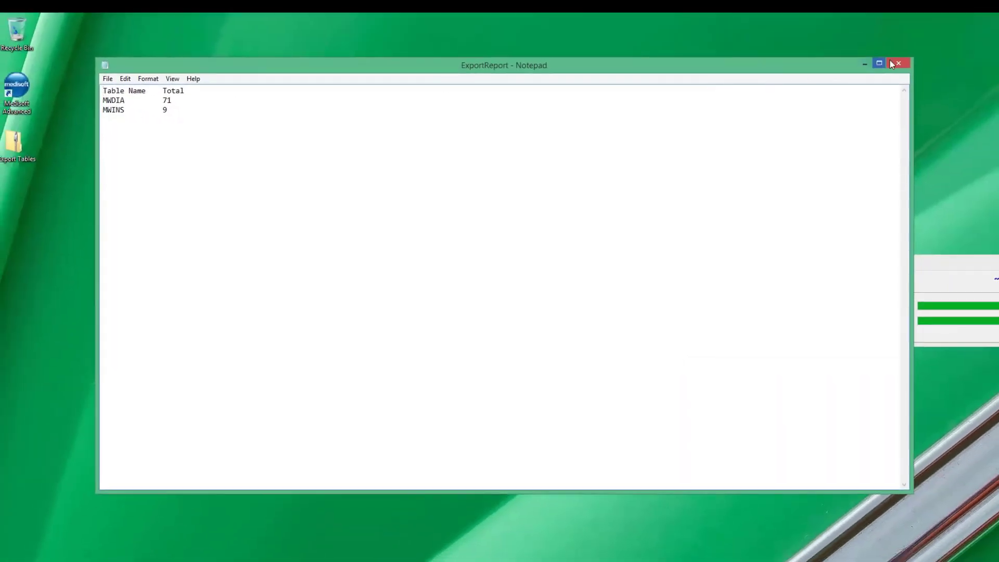
left_click(898, 63)
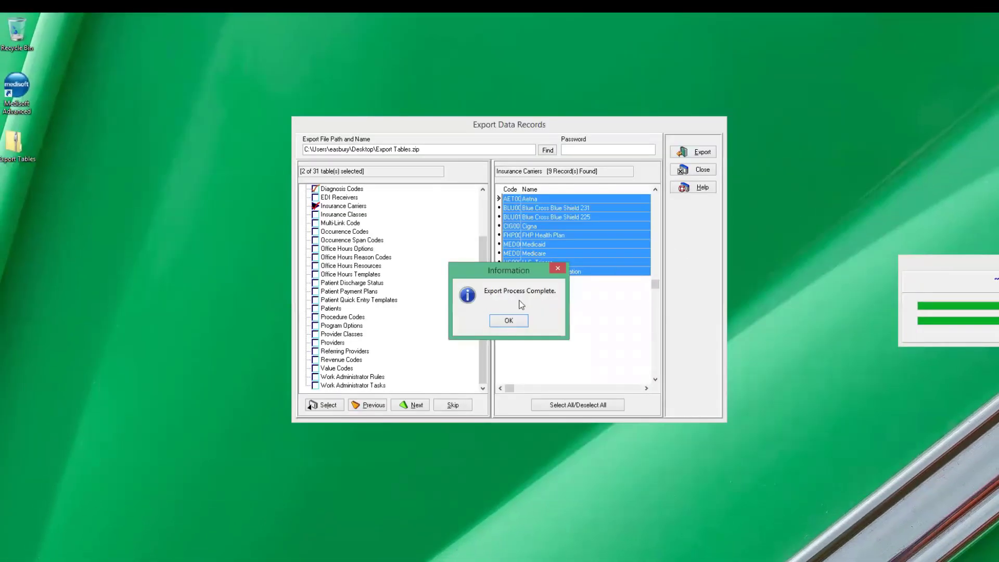
left_click(509, 321)
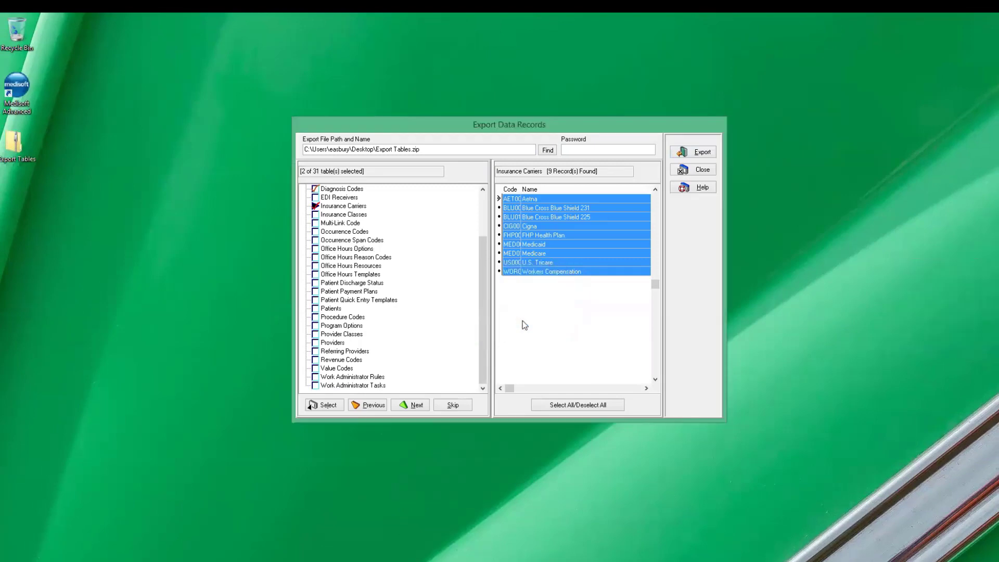
Close the export tool and switch to the New practice.
left_click(702, 170)
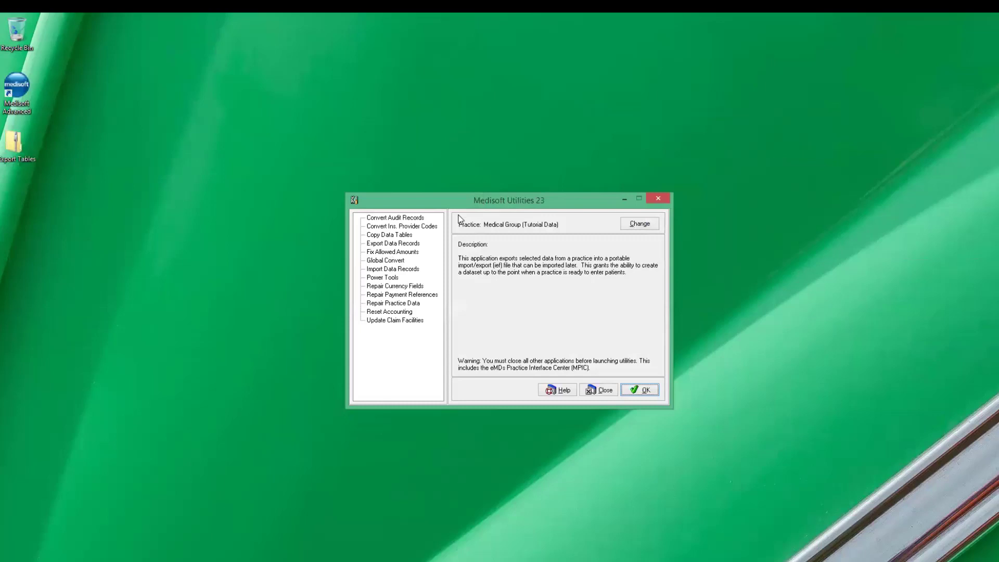
left_click(648, 227)
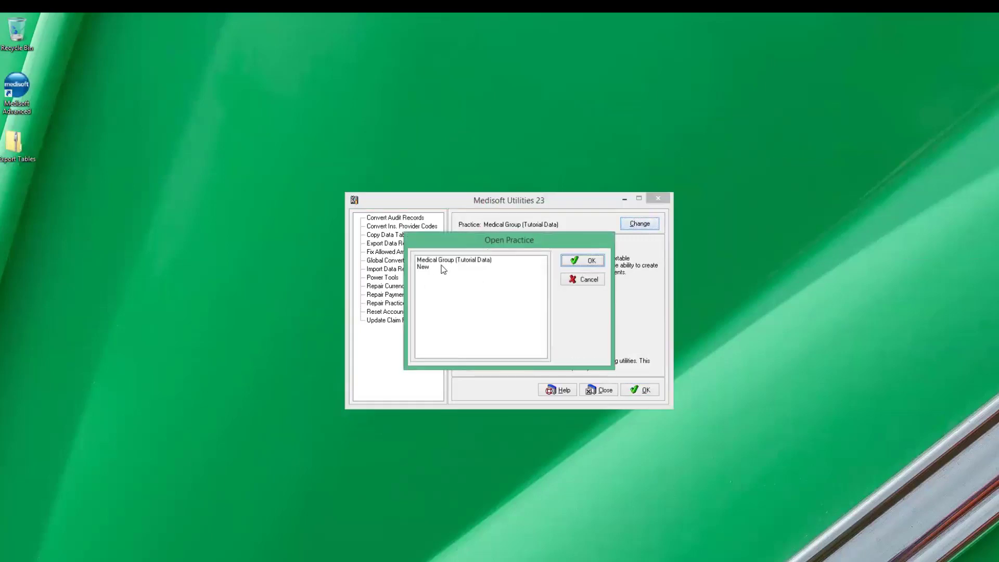
left_click(456, 267)
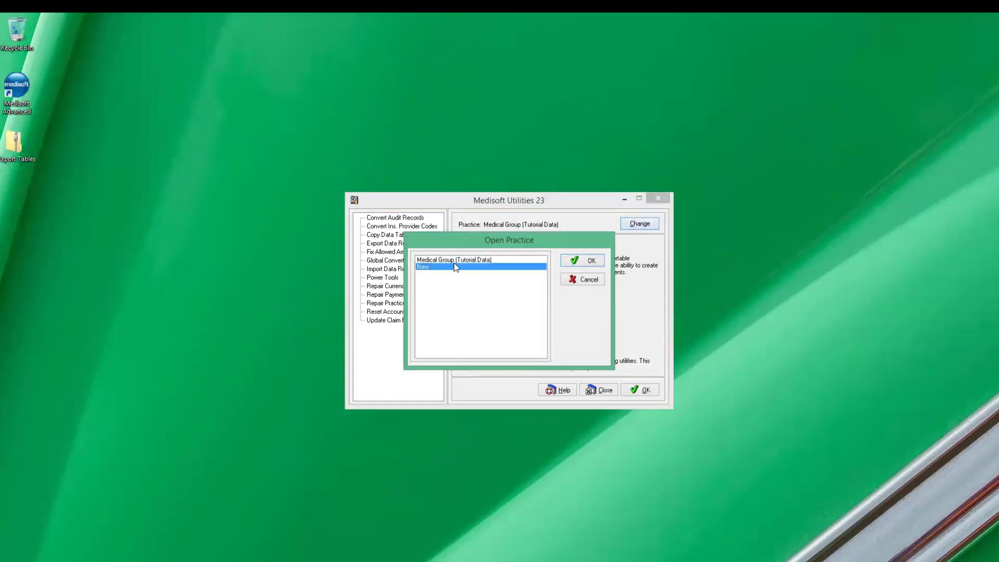
left_click(571, 262)
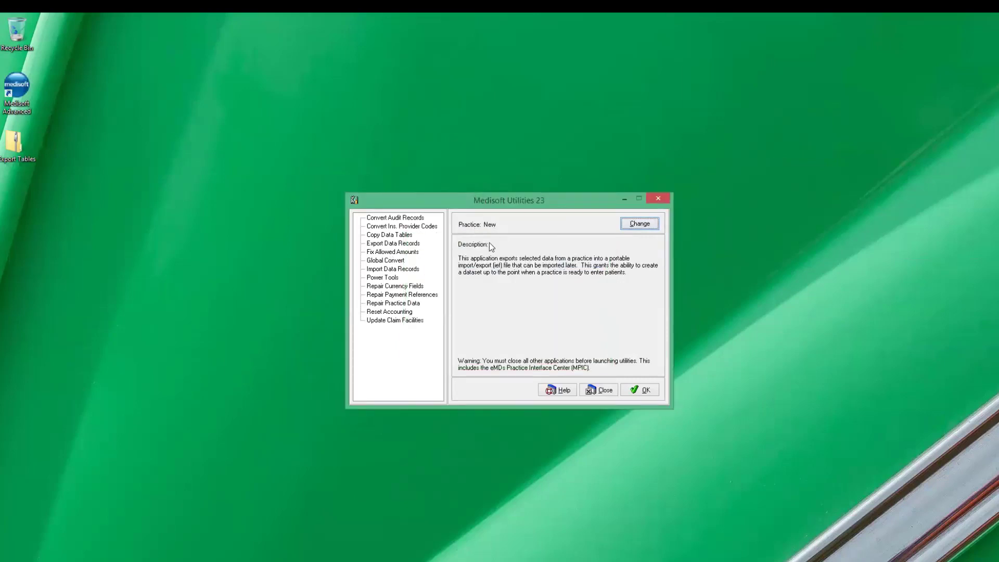
Open Import Data Records, choosing Continue w/o Backup.
left_click(391, 269)
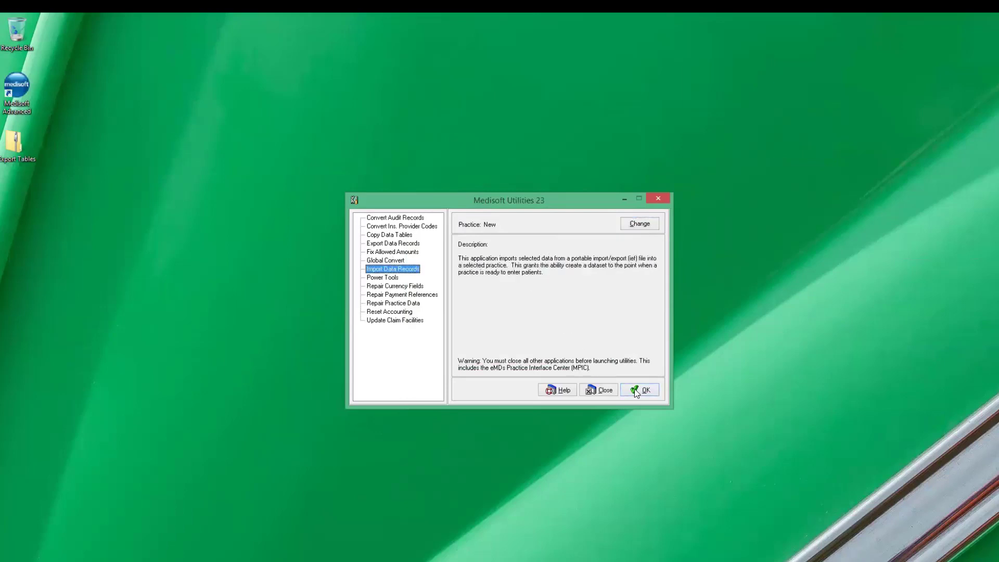
left_click(636, 389)
left_click(451, 339)
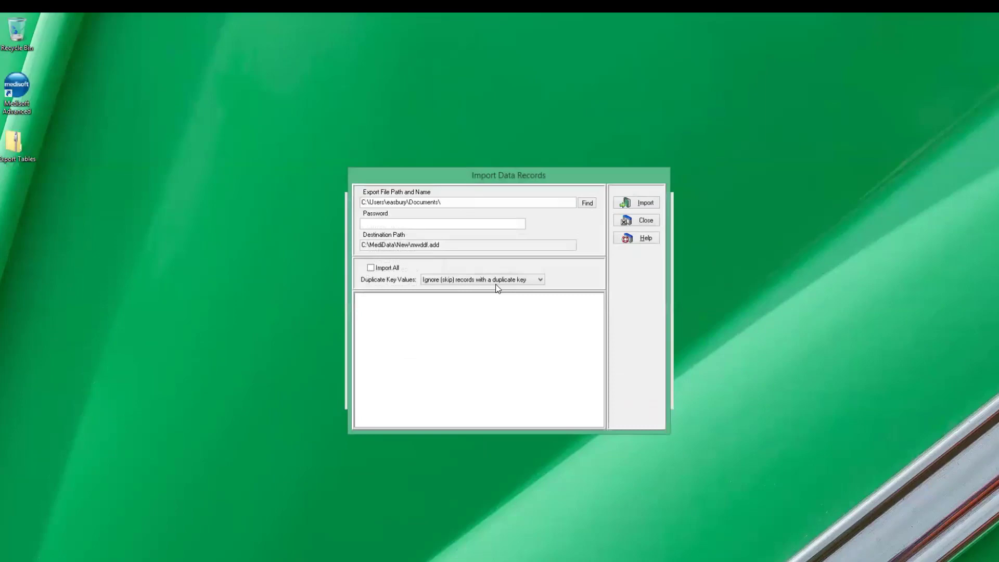
Import all tables from Export Tables.zip (MWDIA 71, MWINS 9) and close the report.
left_click(587, 203)
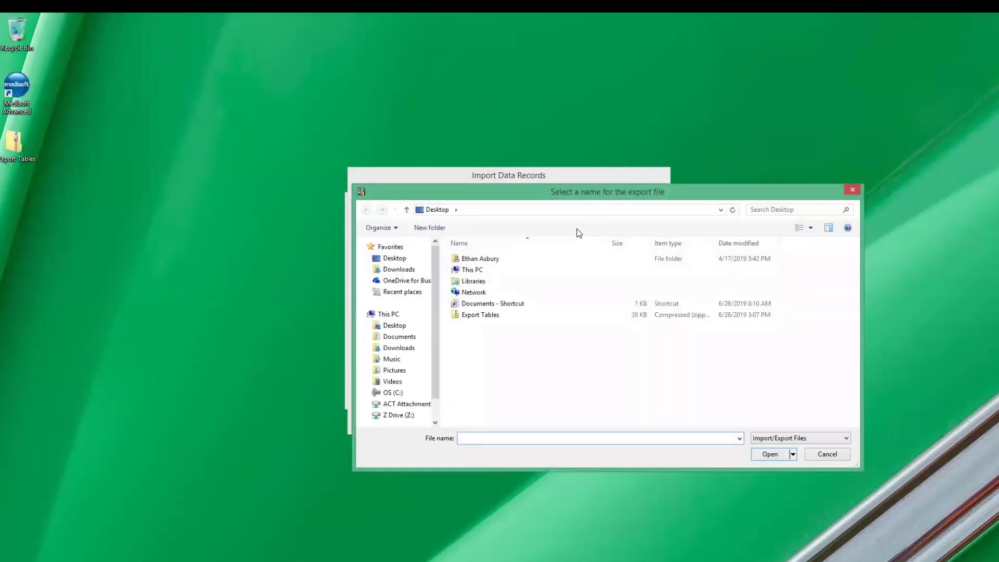
left_click(482, 316)
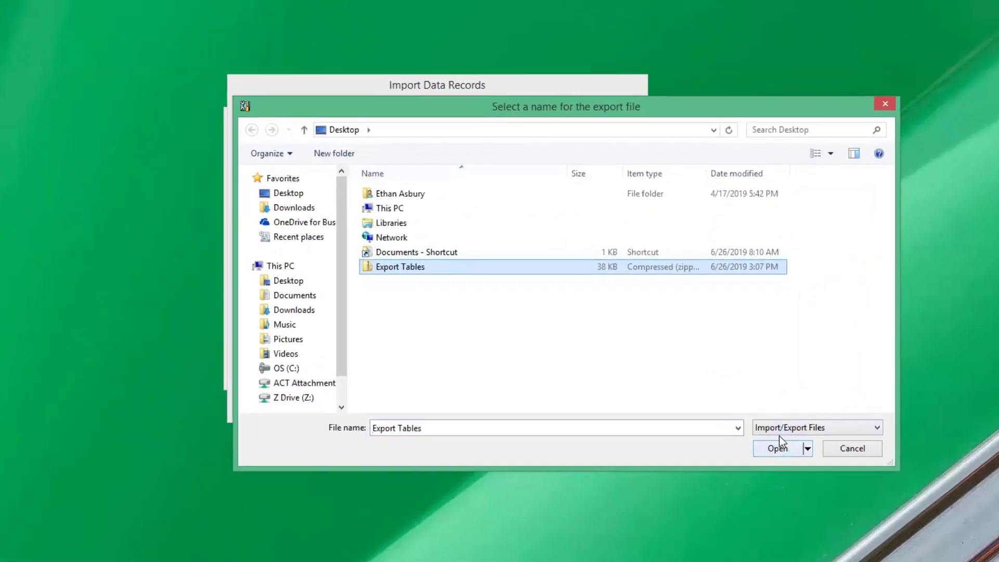
left_click(766, 454)
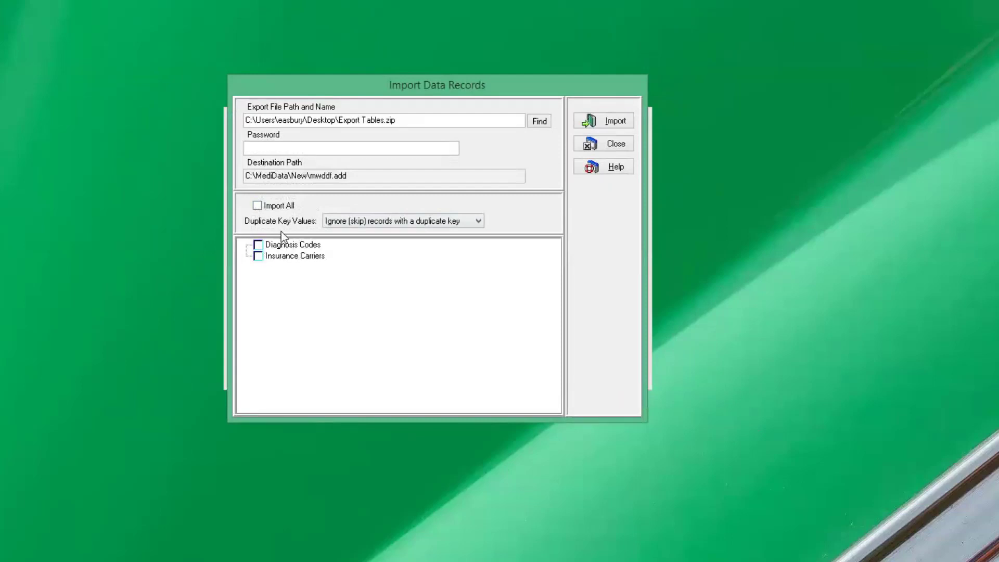
left_click(257, 205)
left_click(603, 121)
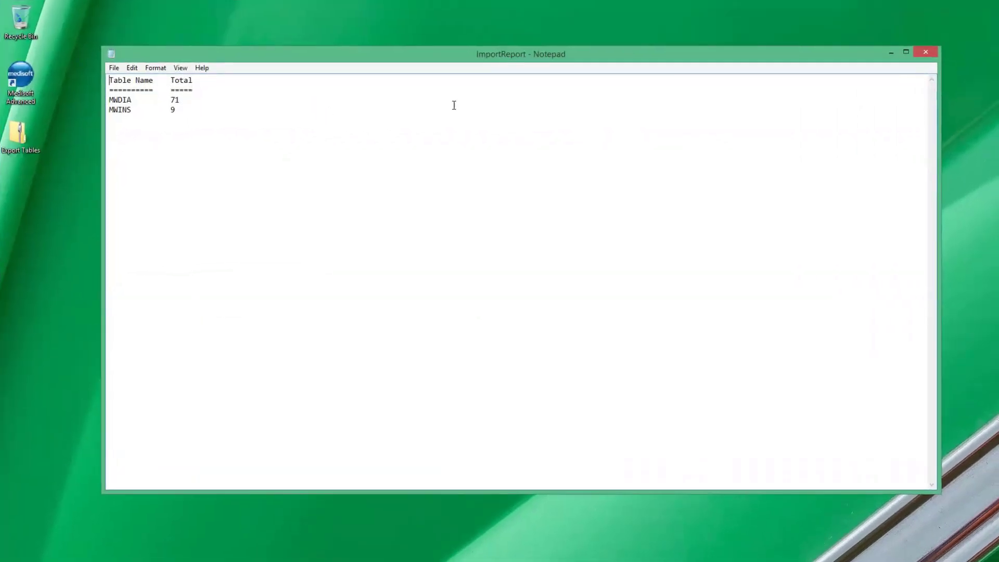
left_click(929, 49)
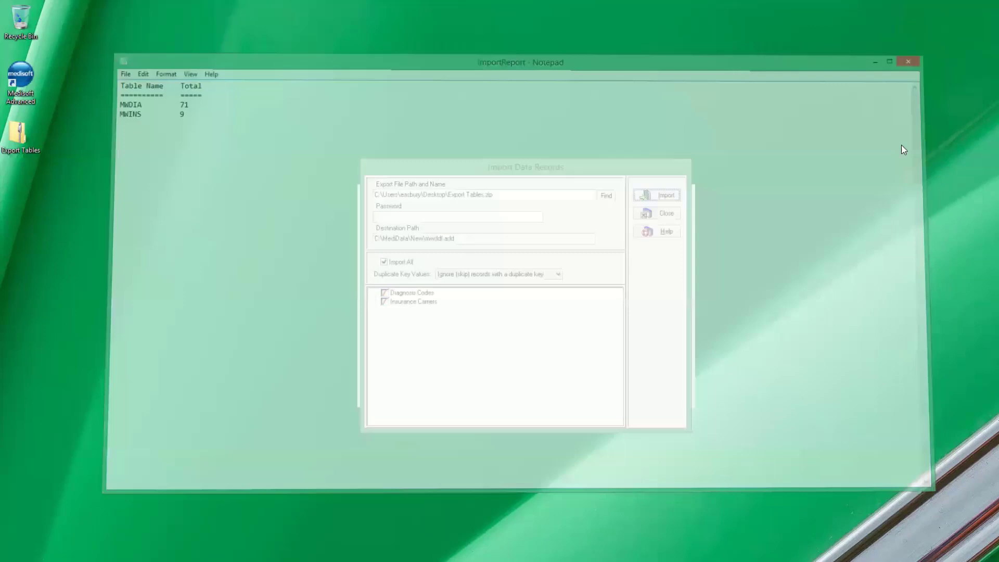
Close the Import Data Records window and Medisoft Utilities.
left_click(665, 213)
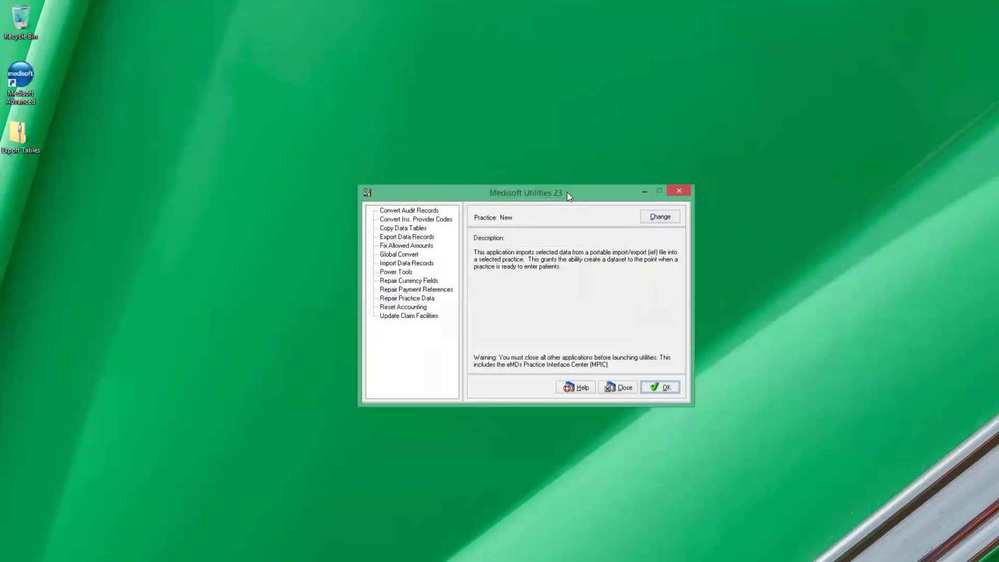
left_click(621, 389)
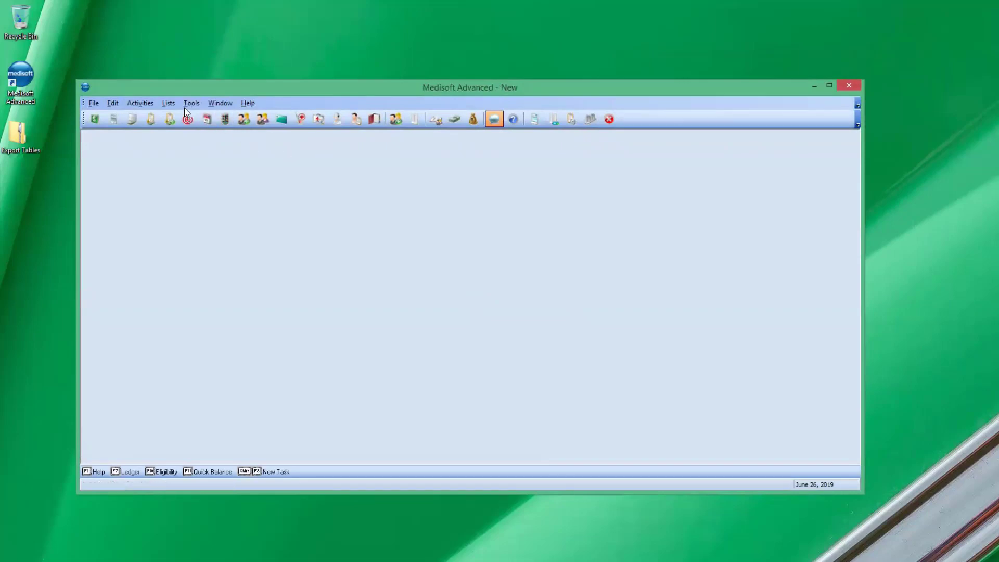
Review the New practice's imported diagnosis codes down to the end of the list, then close it.
left_click(169, 104)
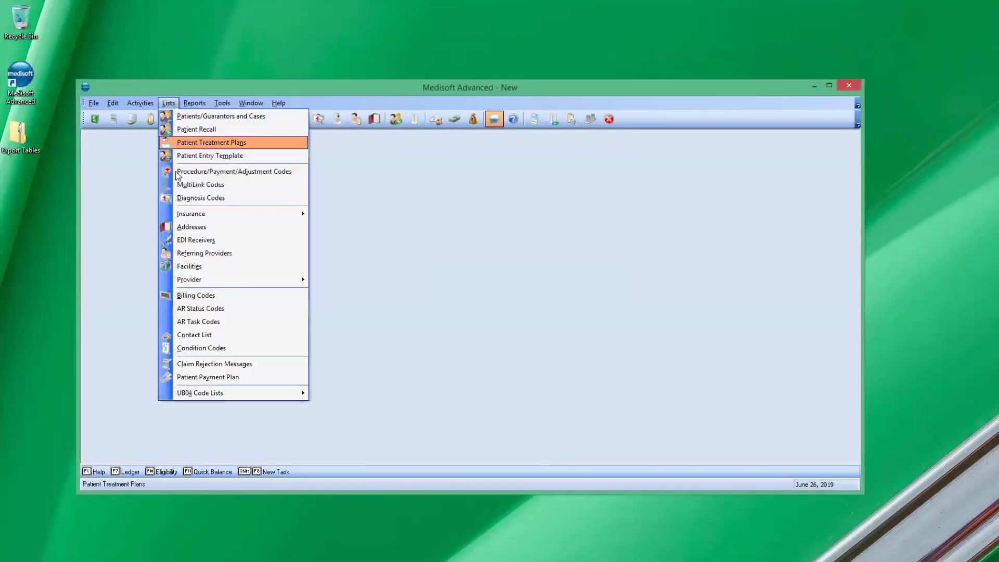
left_click(184, 200)
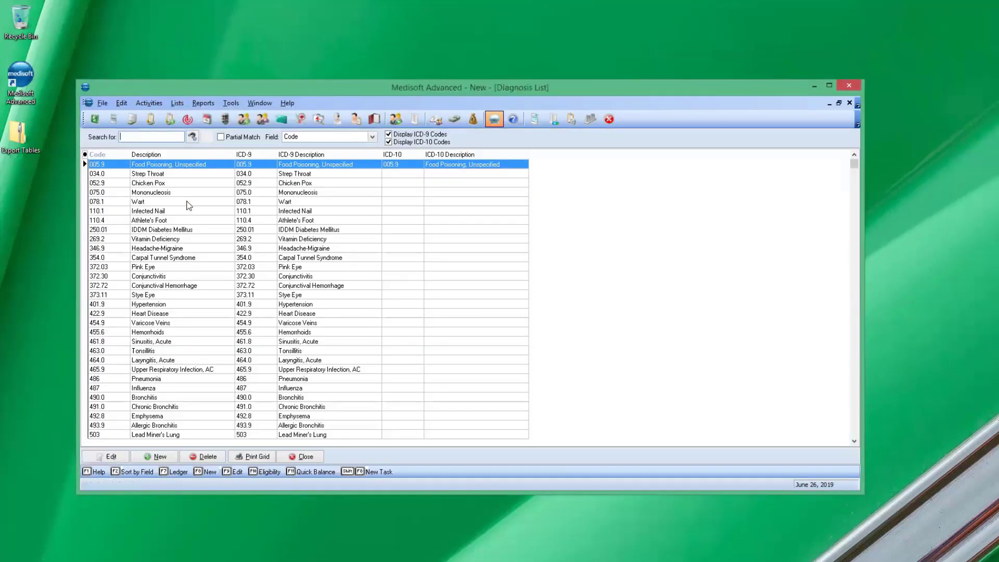
left_click(855, 427)
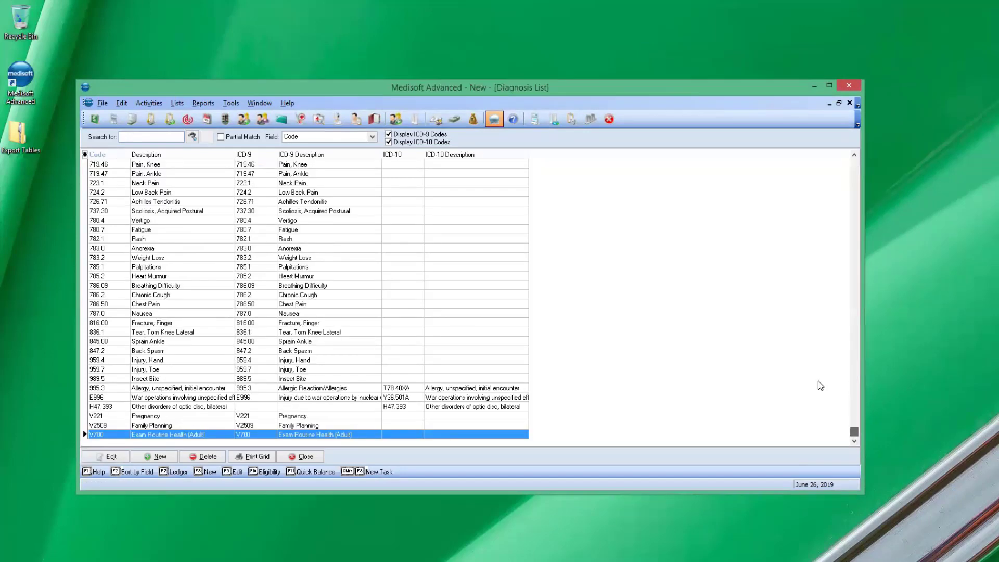
left_click(849, 104)
Bring up the Insurance Carrier List showing the nine imported carriers.
left_click(169, 103)
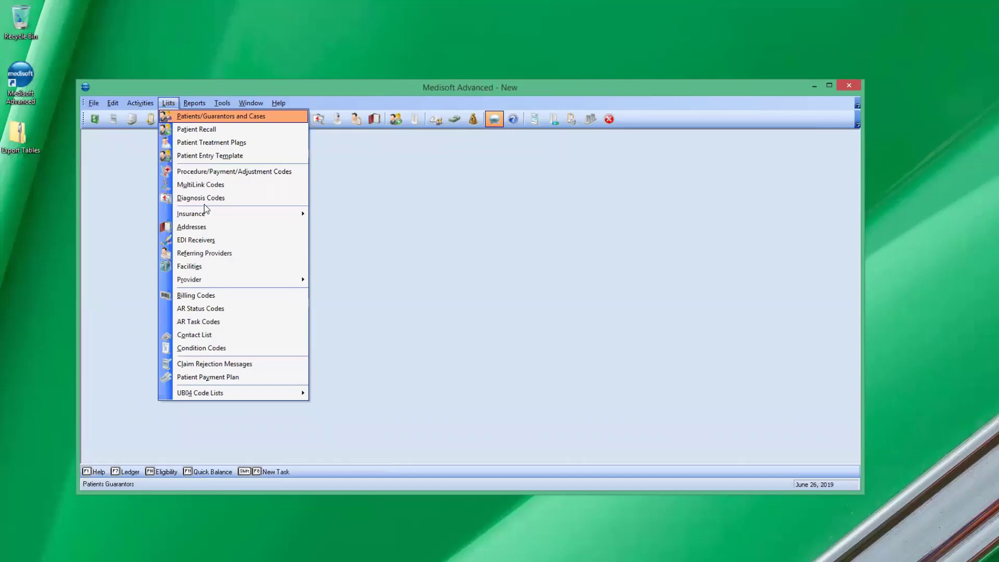
mouse_move(210, 215)
left_click(337, 214)
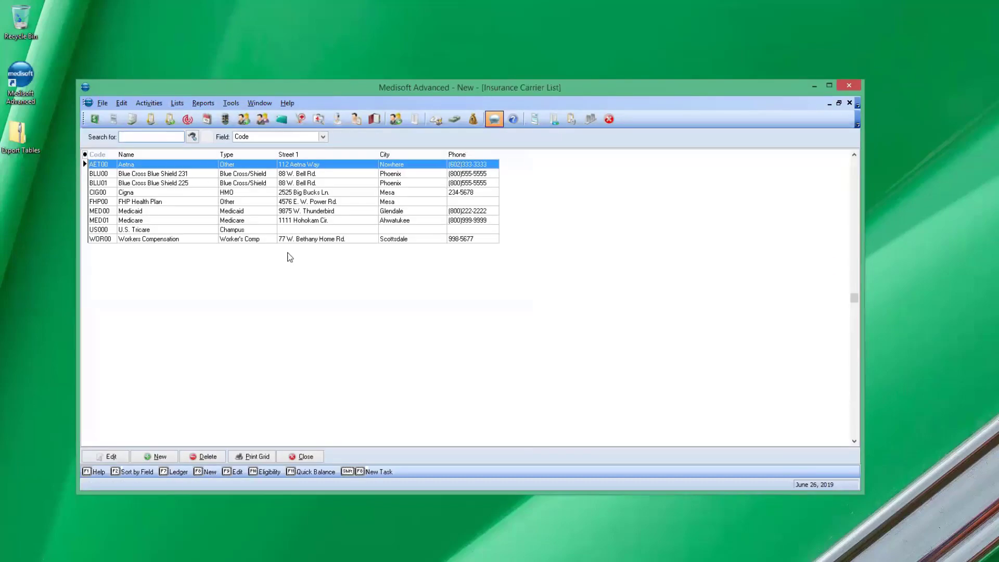
Close the Insurance Carrier List and nudge the Medisoft window slightly right.
left_click(849, 103)
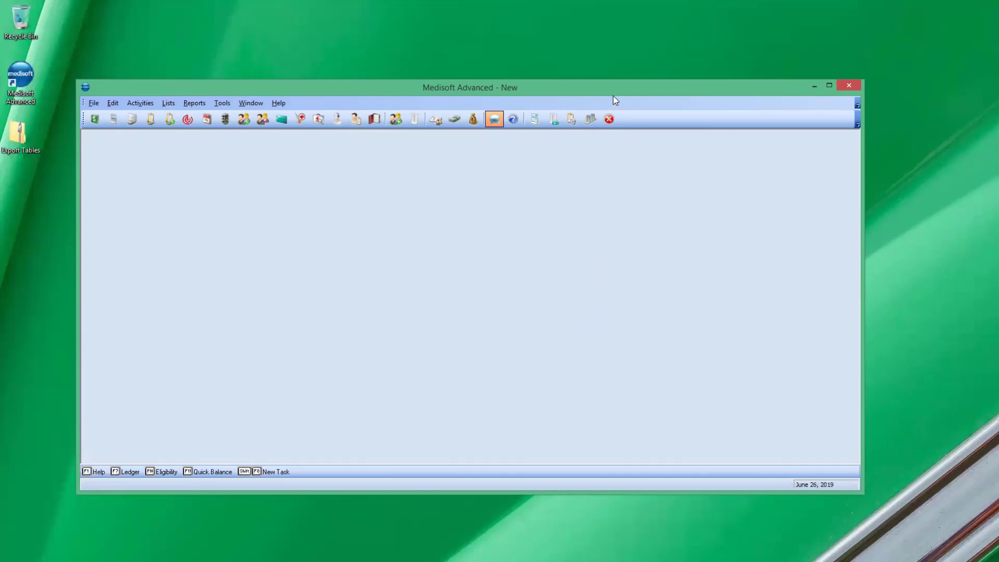
left_click_drag(641, 93, 665, 97)
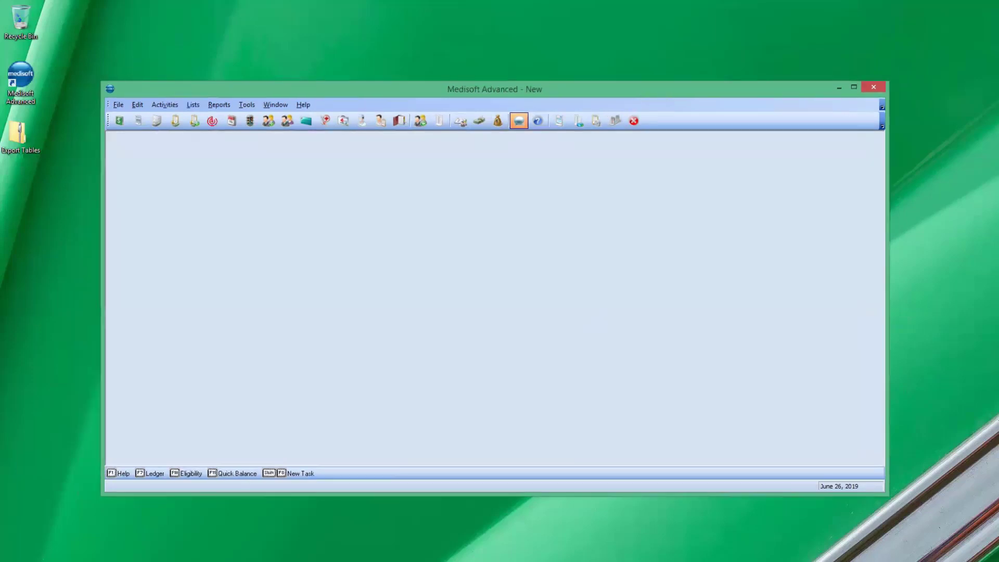